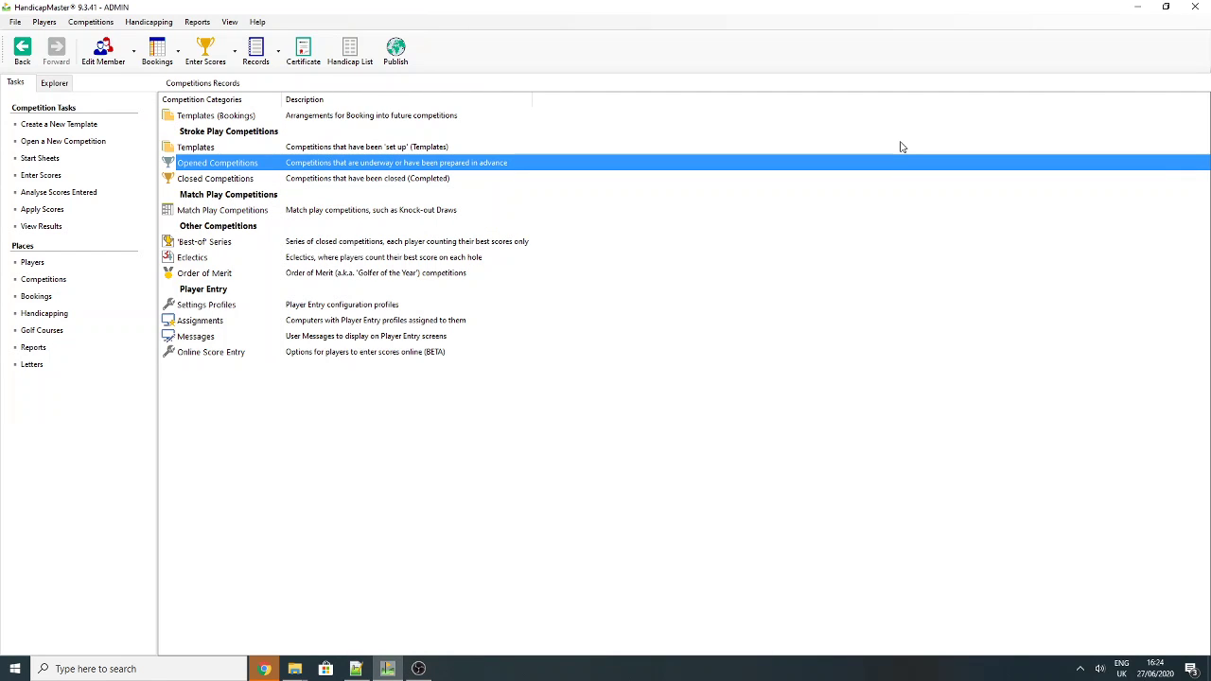
# - Load the underway Gents Member Stableford competition from Opened Competitions to show its player list
pyautogui.doubleClick(244, 163)
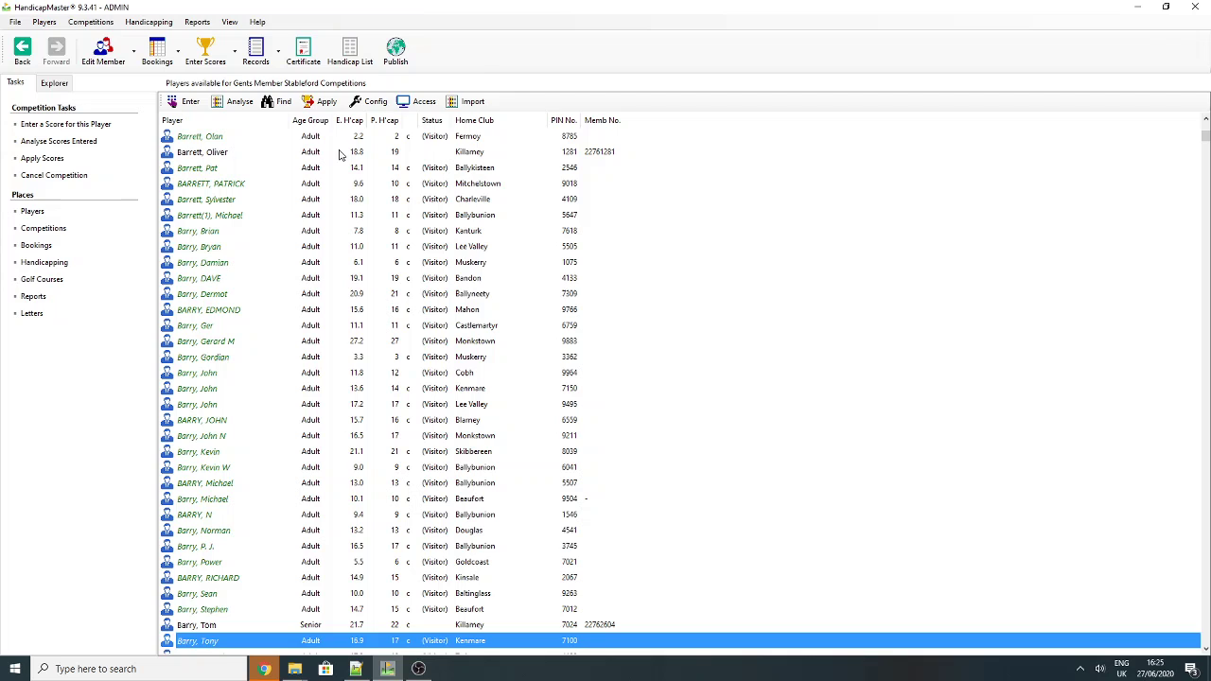
# - Start a ClubNet score import and select the Test Friday competition
pyautogui.click(473, 102)
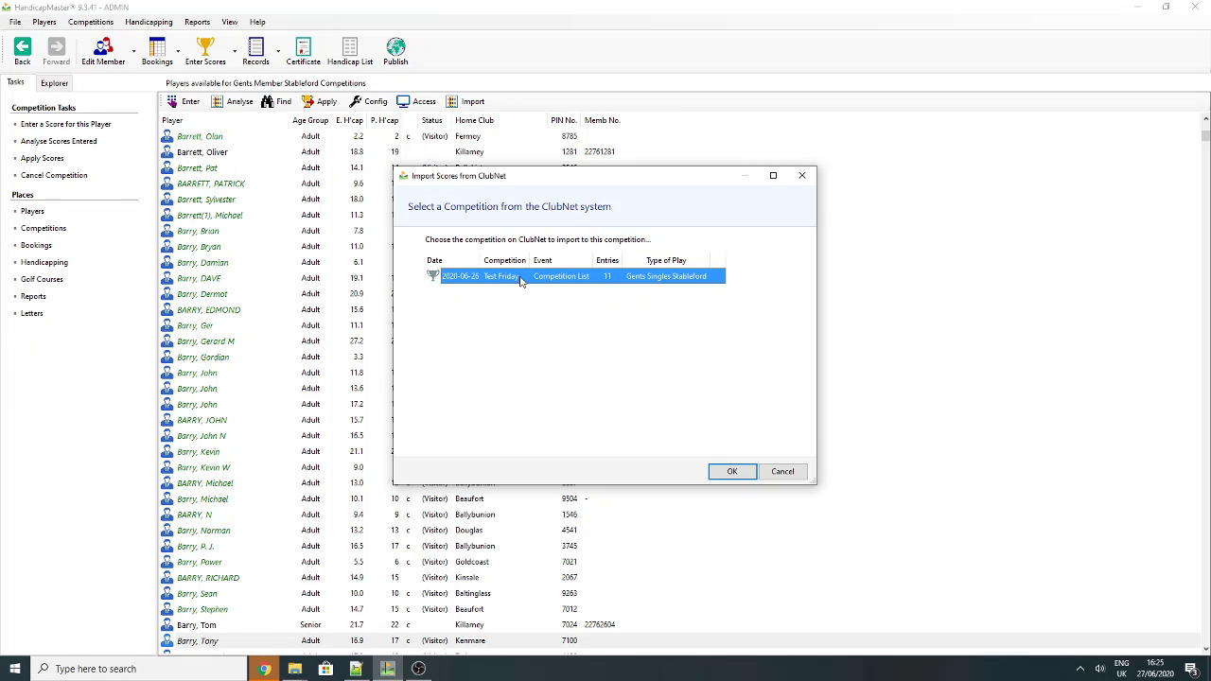
pyautogui.doubleClick(516, 278)
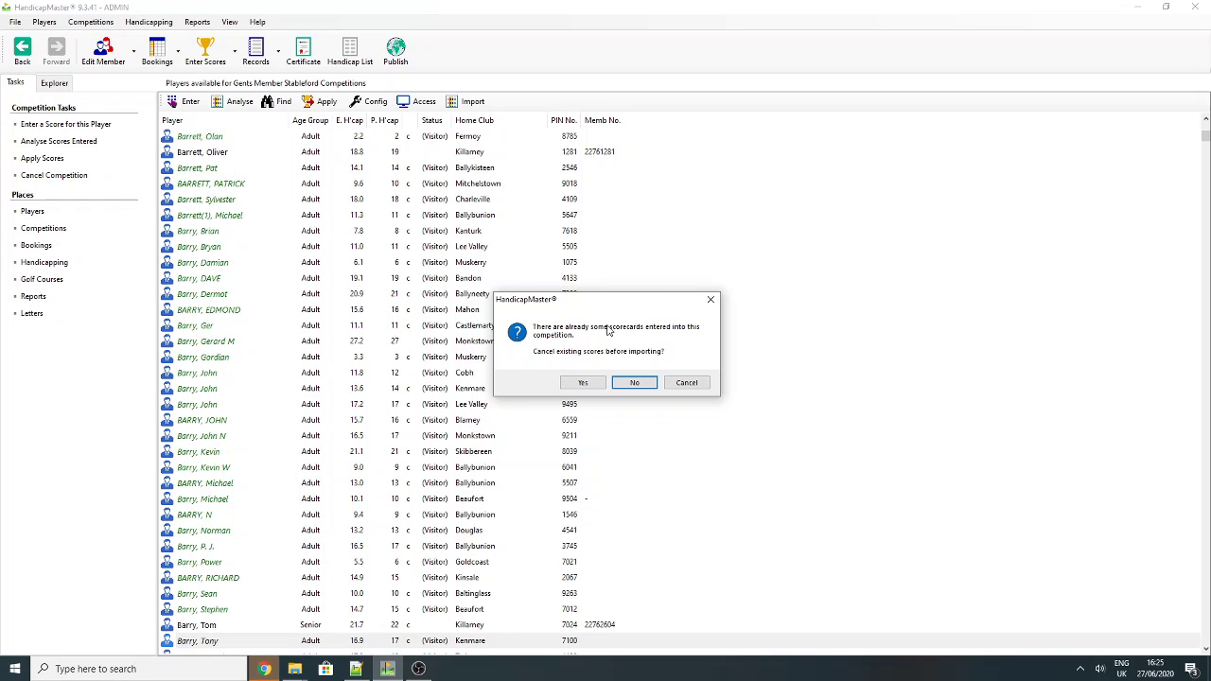
# - Cancel existing scores and accept each imported ClubNet card on Blue Tees instead of White Tees
pyautogui.click(583, 383)
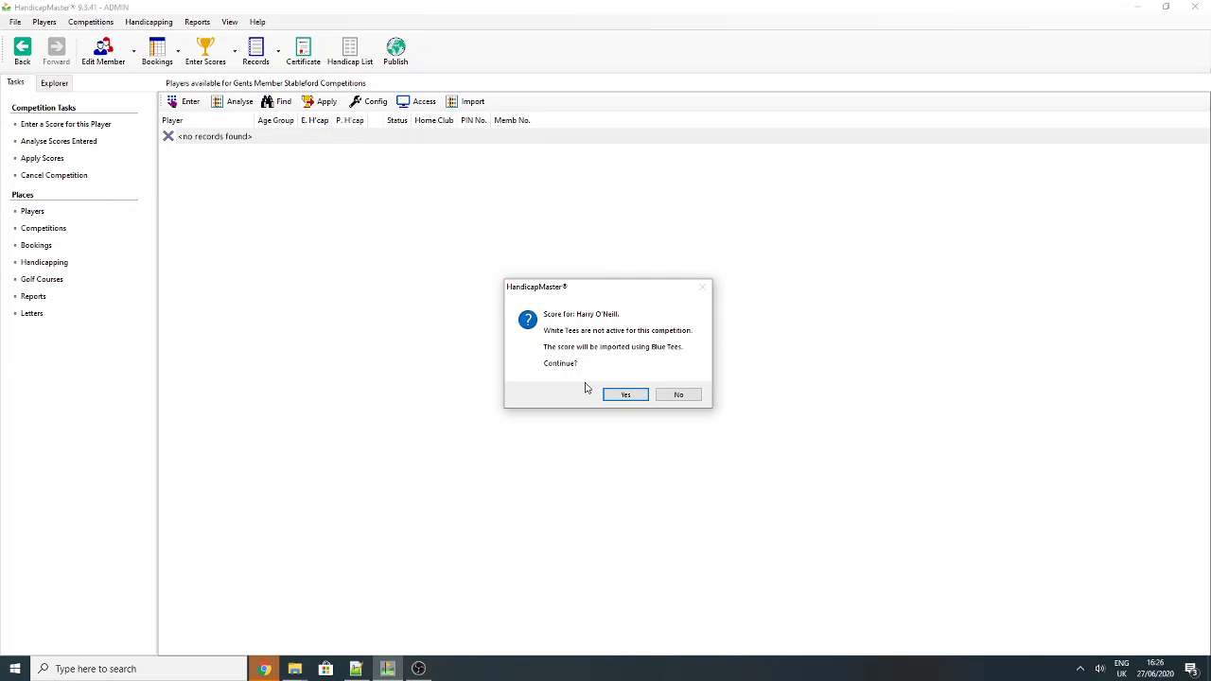
pyautogui.click(618, 396)
pyautogui.click(621, 396)
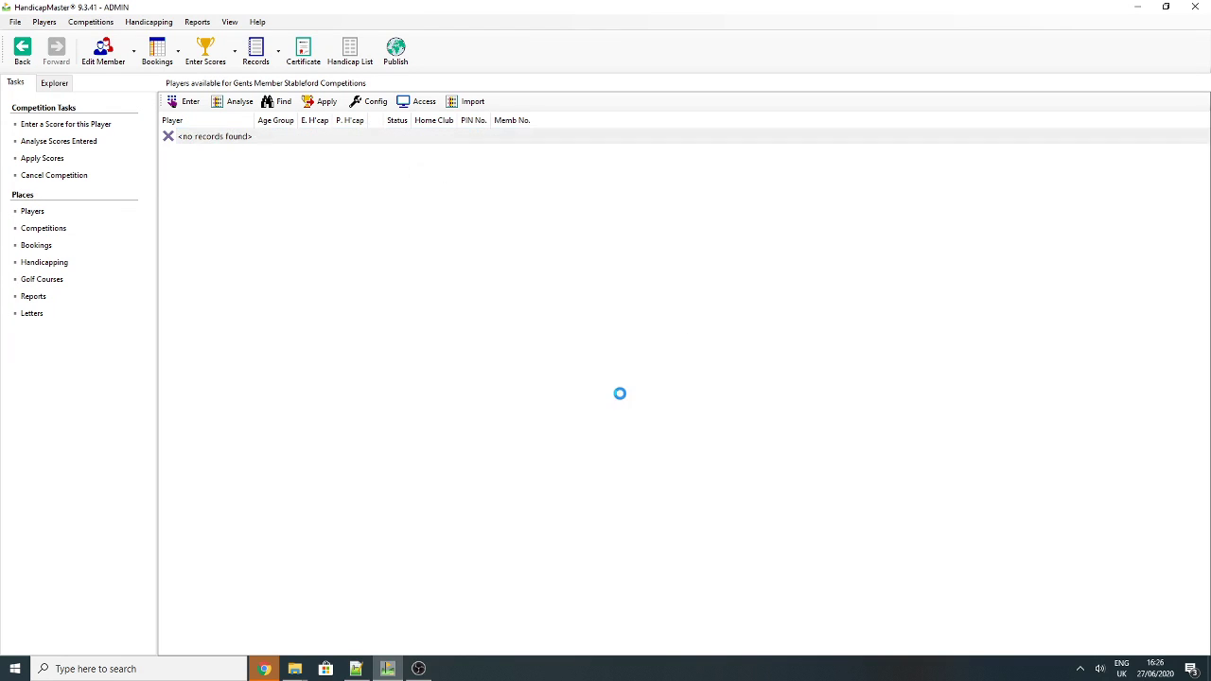
pyautogui.click(621, 396)
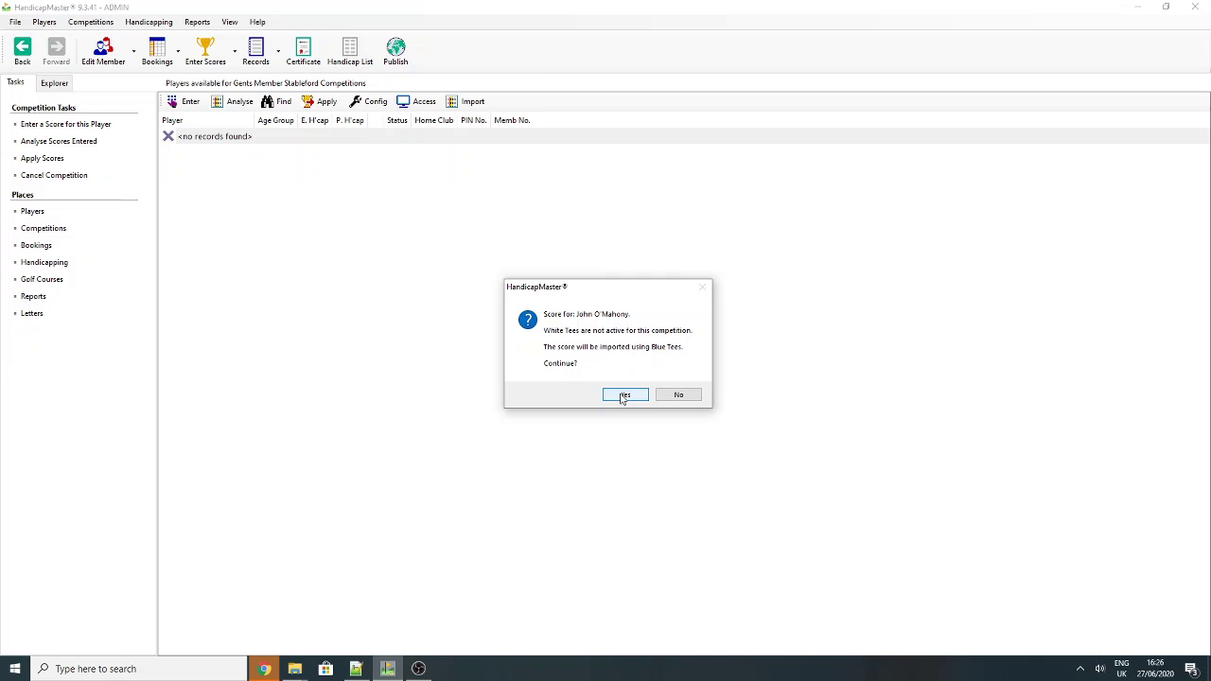
pyautogui.click(622, 396)
pyautogui.click(623, 395)
pyautogui.click(621, 396)
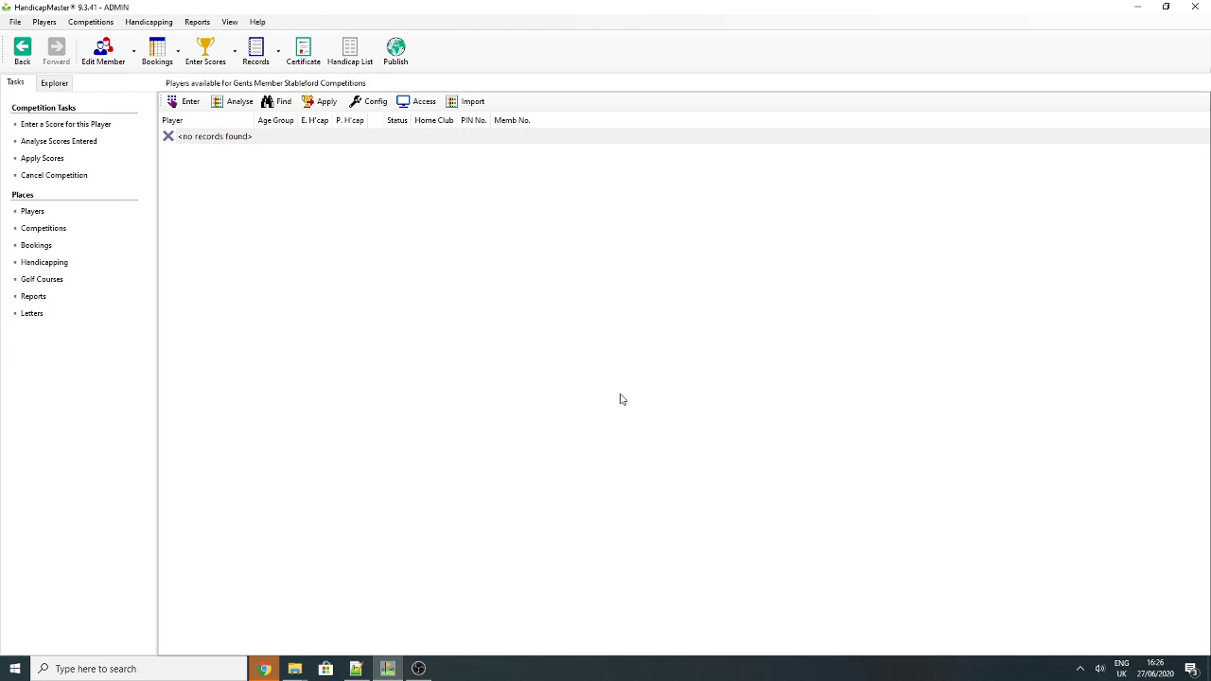
pyautogui.click(622, 395)
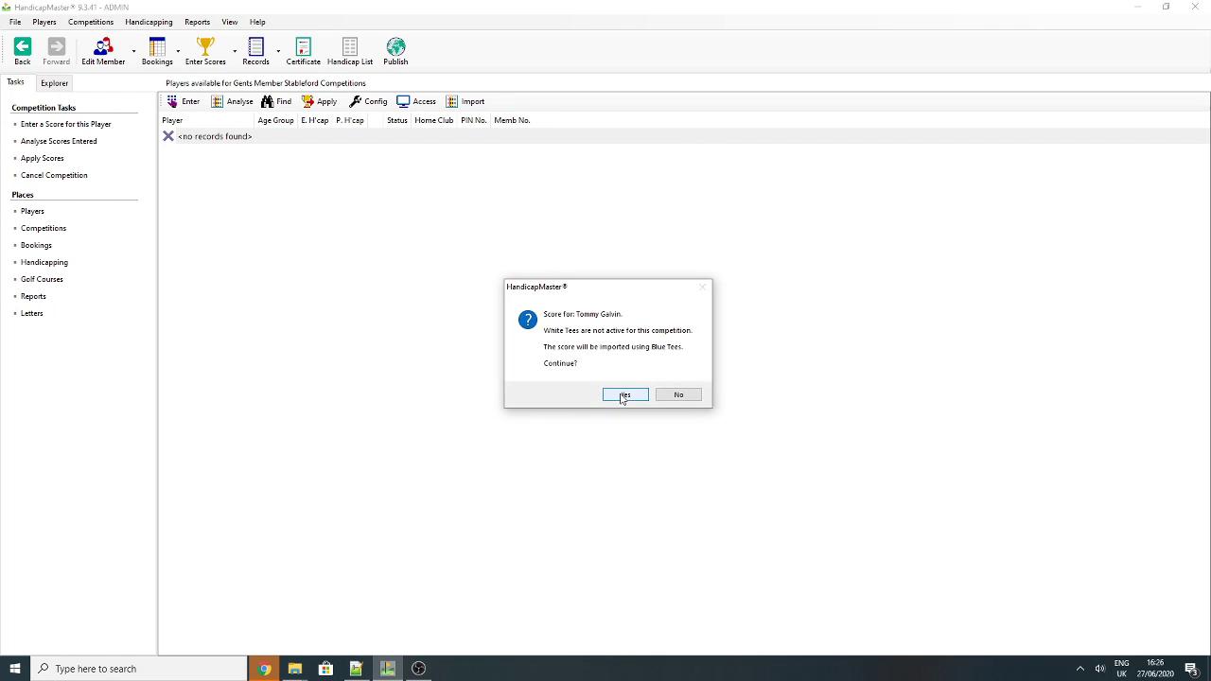
pyautogui.click(621, 396)
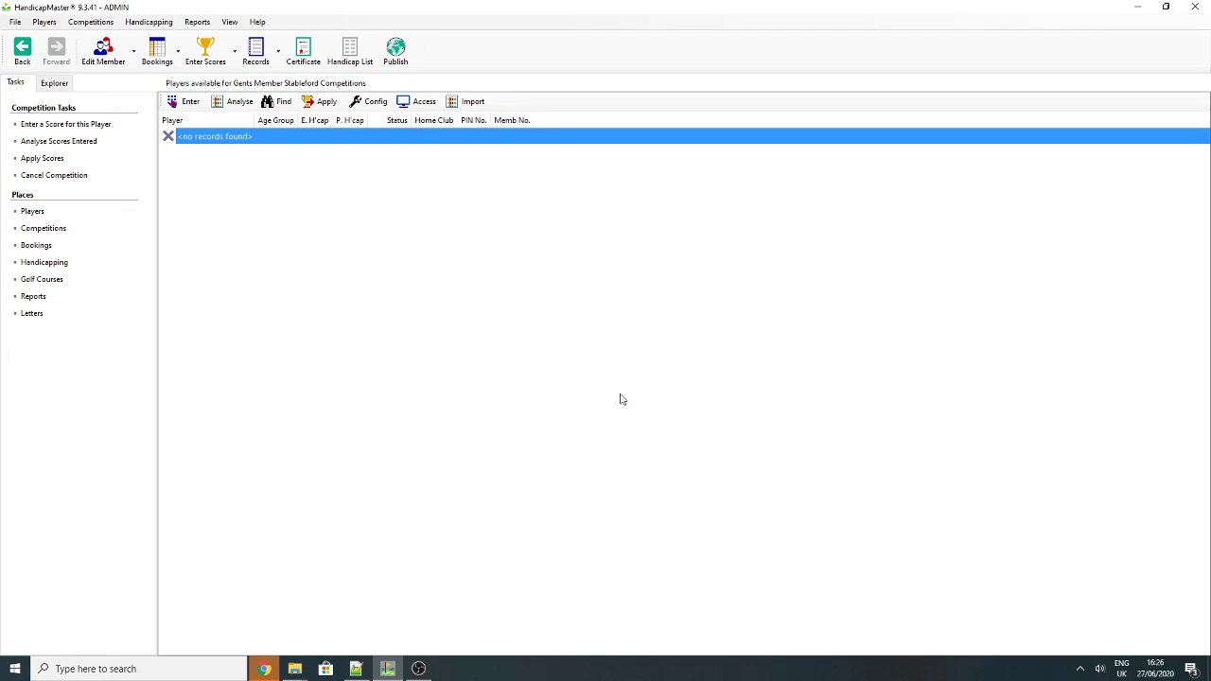
pyautogui.click(621, 397)
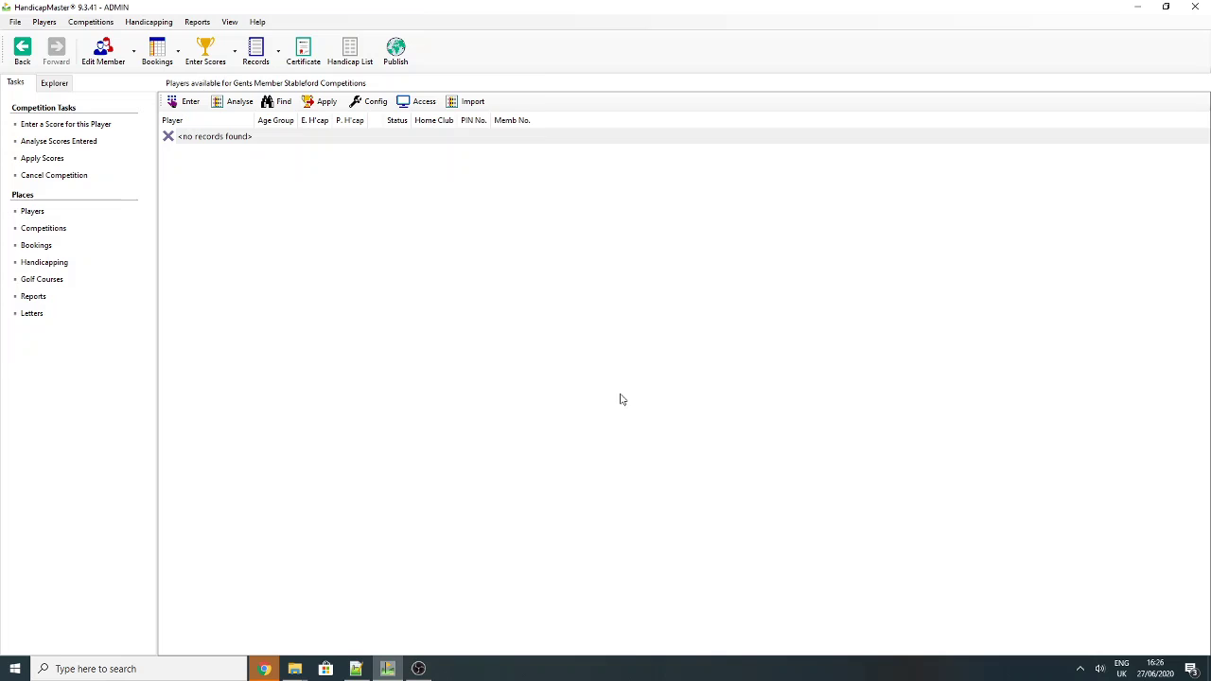
pyautogui.click(621, 399)
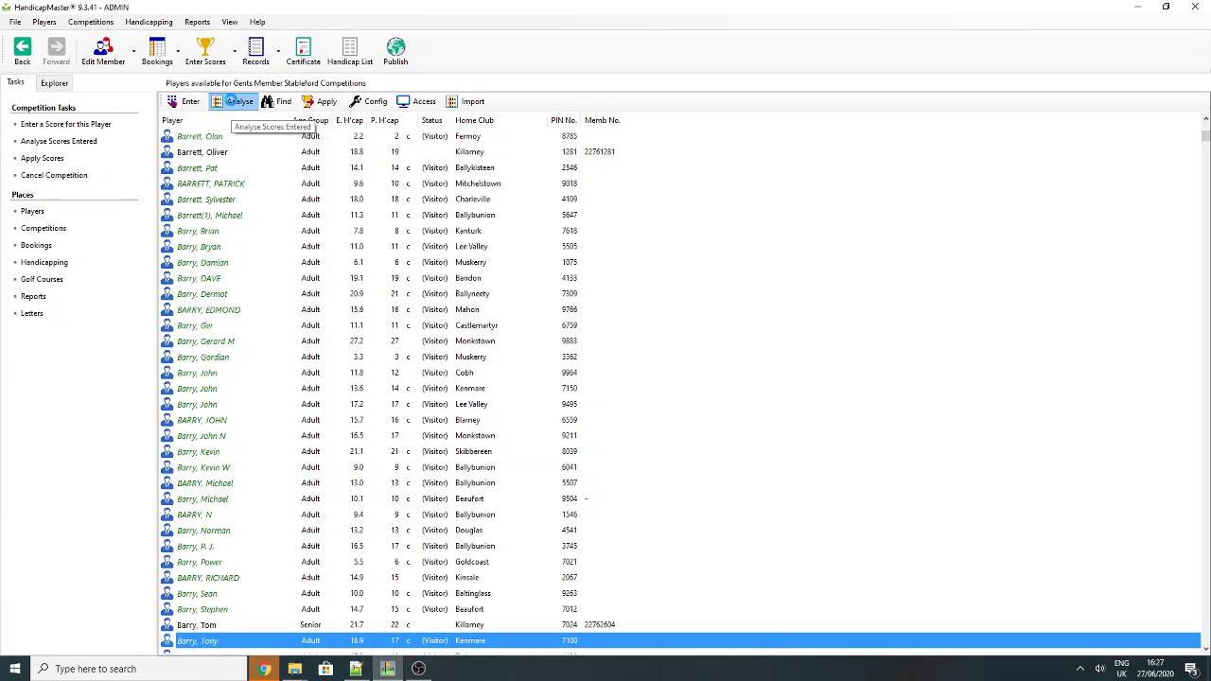
pyautogui.click(231, 102)
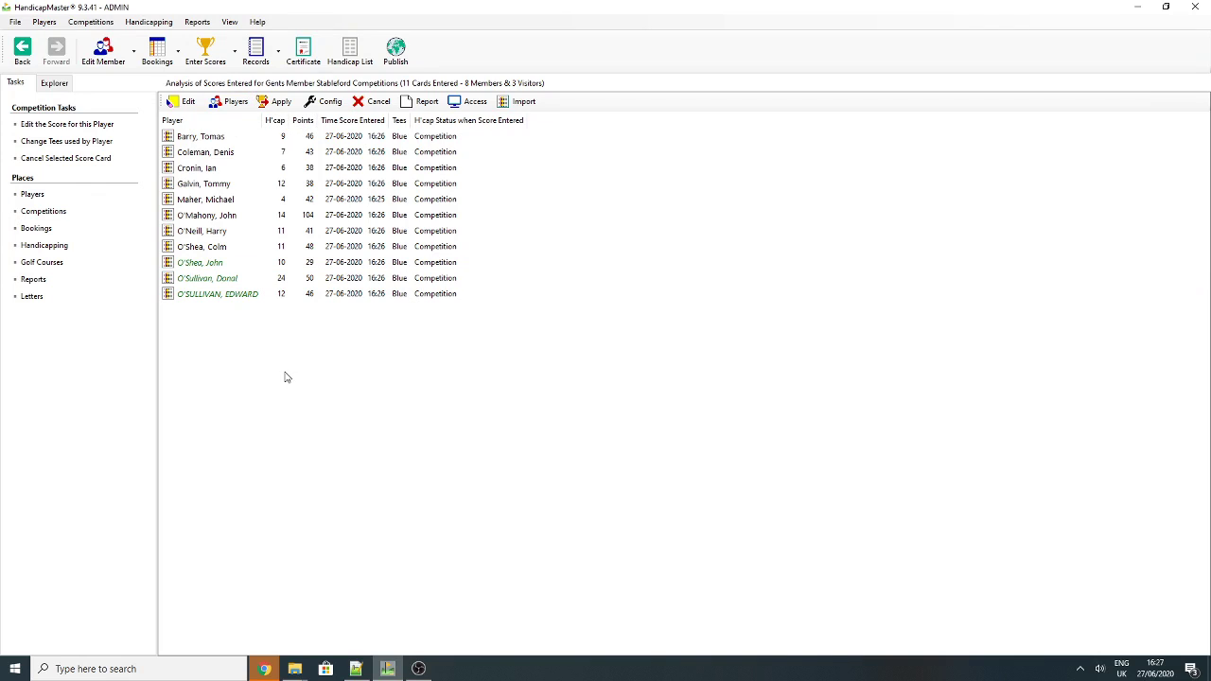
pyautogui.click(303, 120)
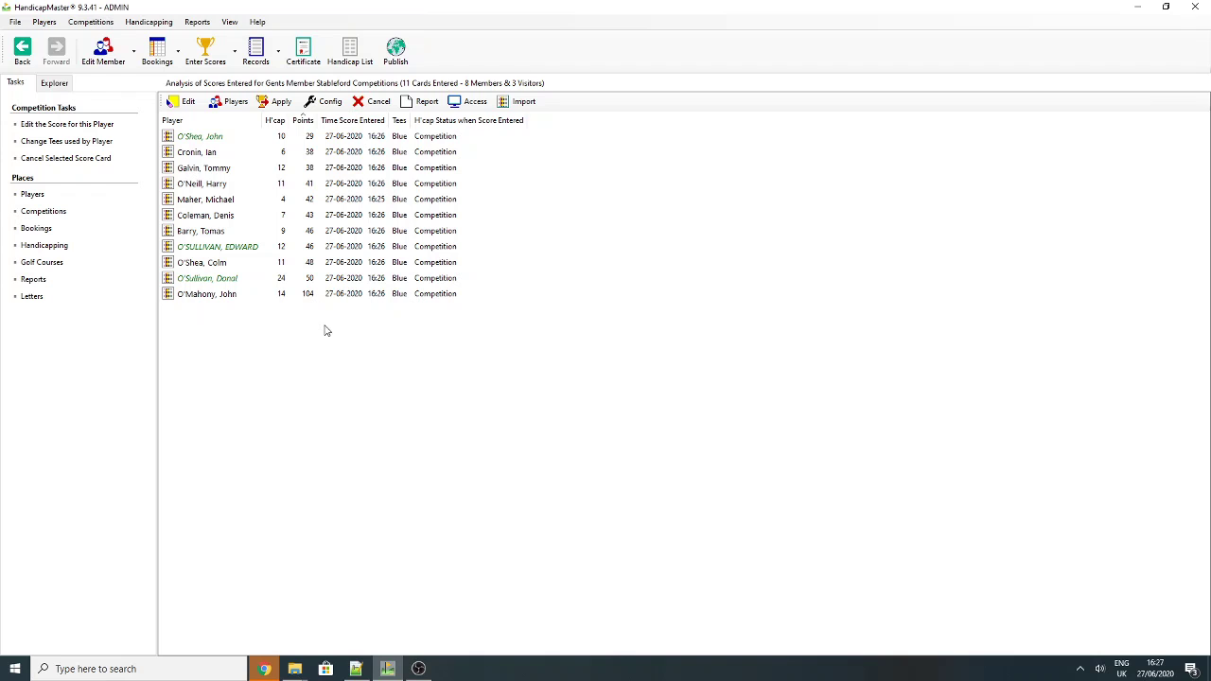
pyautogui.doubleClick(207, 299)
pyautogui.click(672, 388)
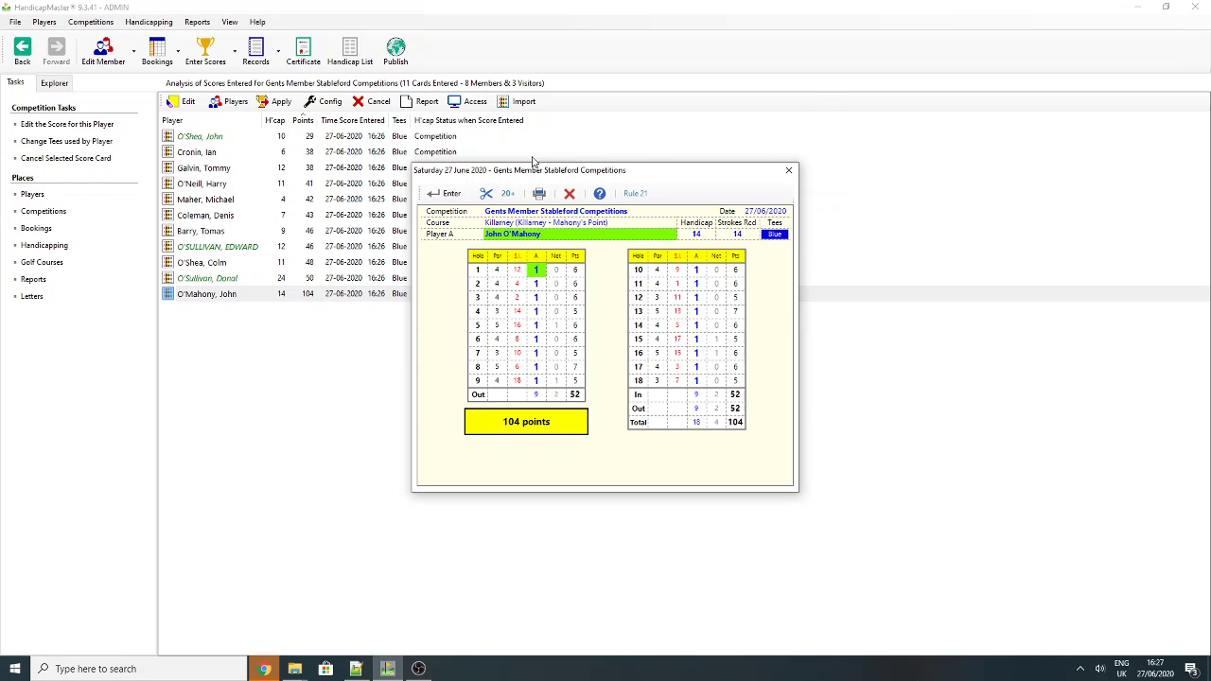
pyautogui.click(791, 172)
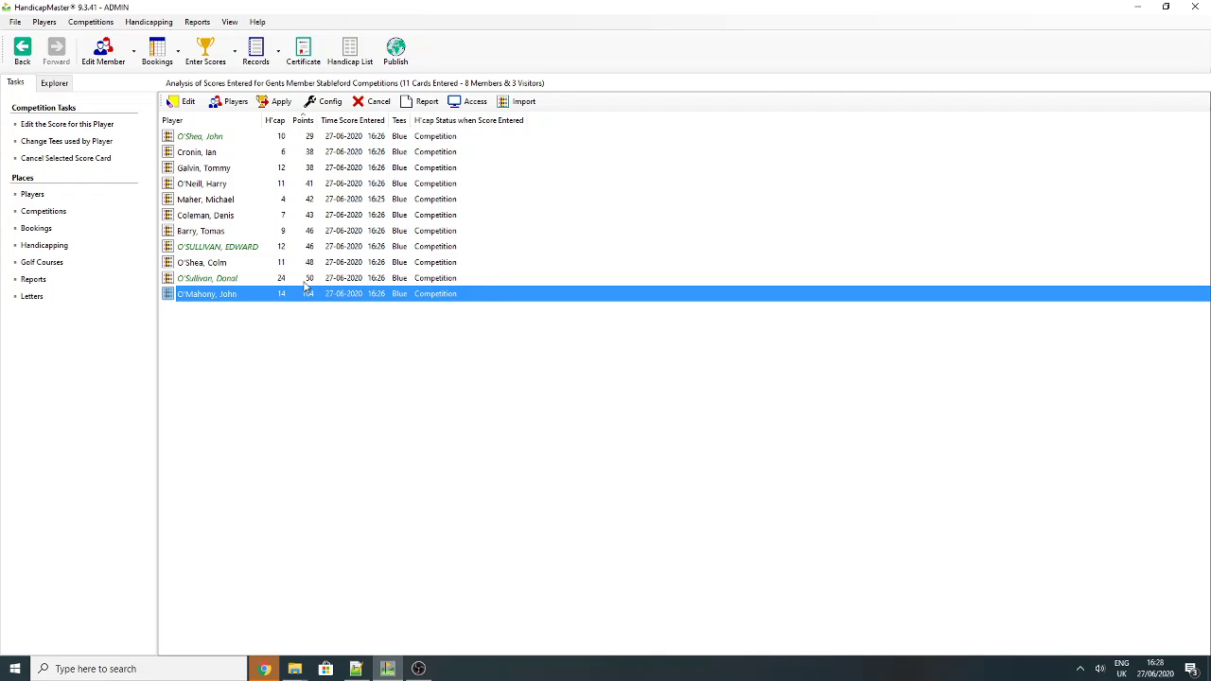
pyautogui.doubleClick(272, 282)
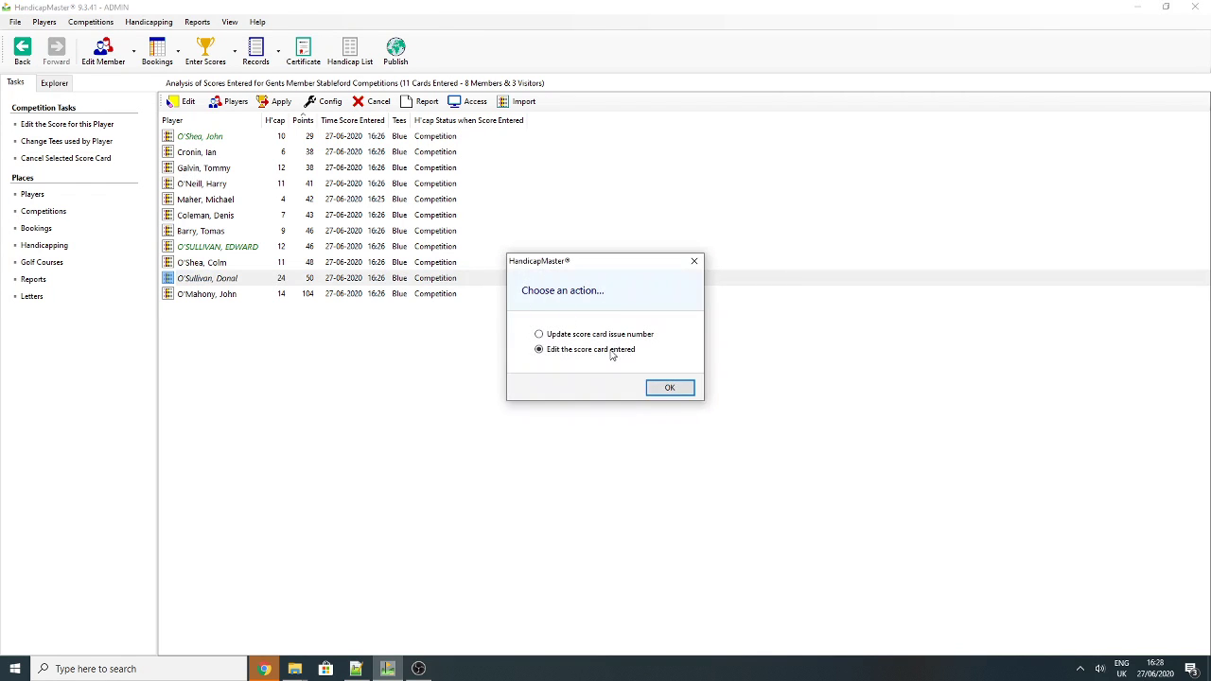
pyautogui.click(681, 392)
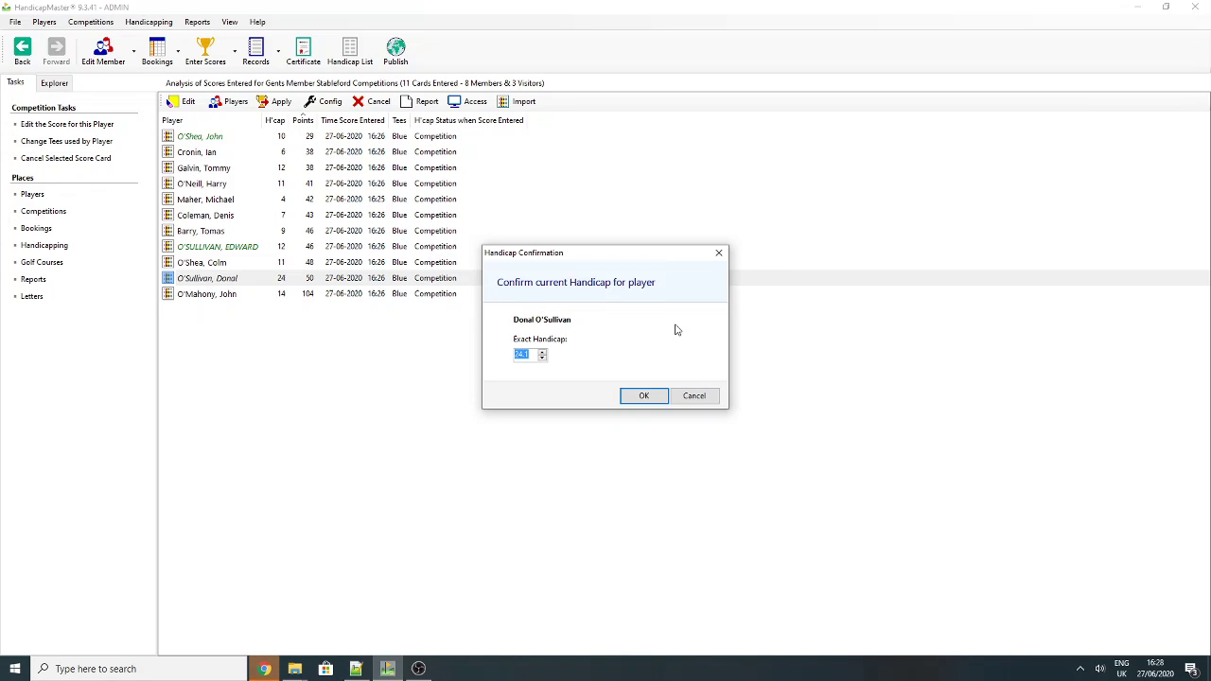
pyautogui.click(693, 398)
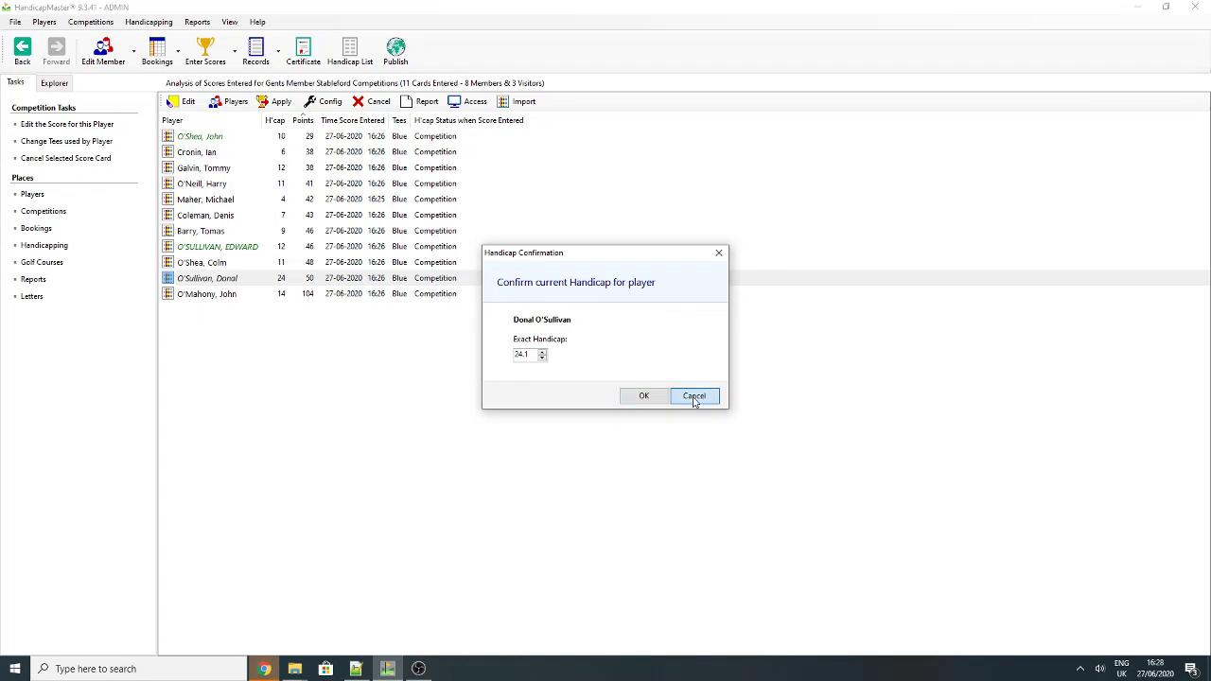